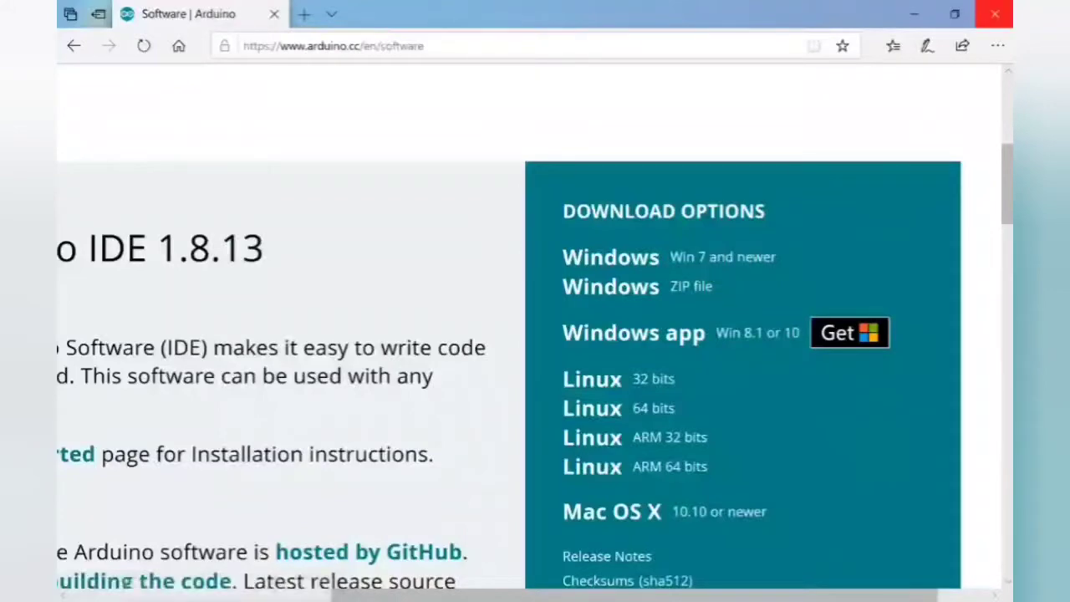
Step: Minimize the browser and check the downloaded Arduino 1.8.13 files in the Téléchargements folder
click(913, 14)
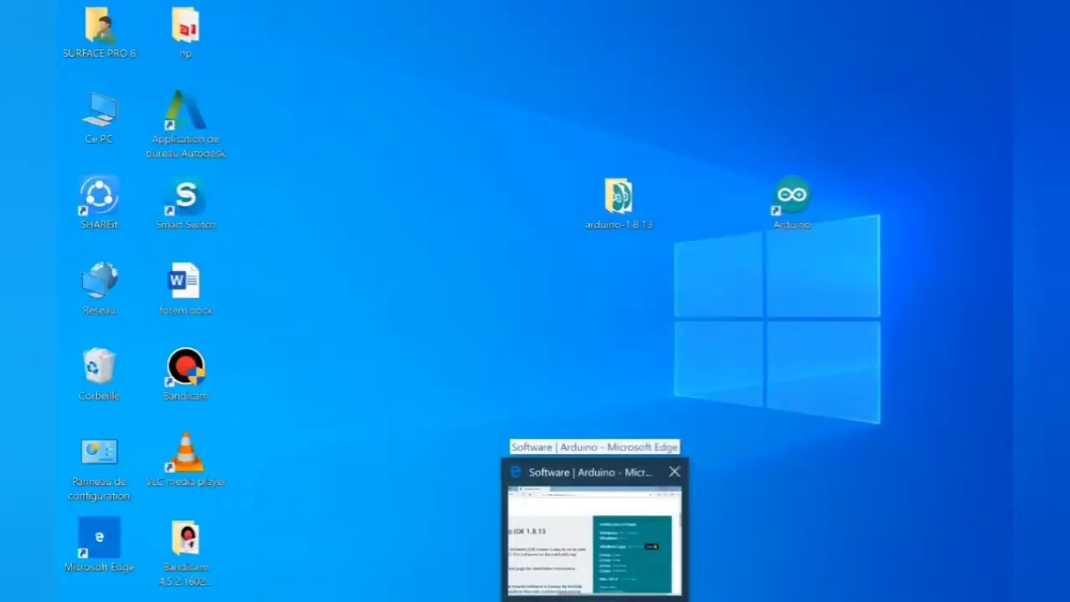
click(535, 601)
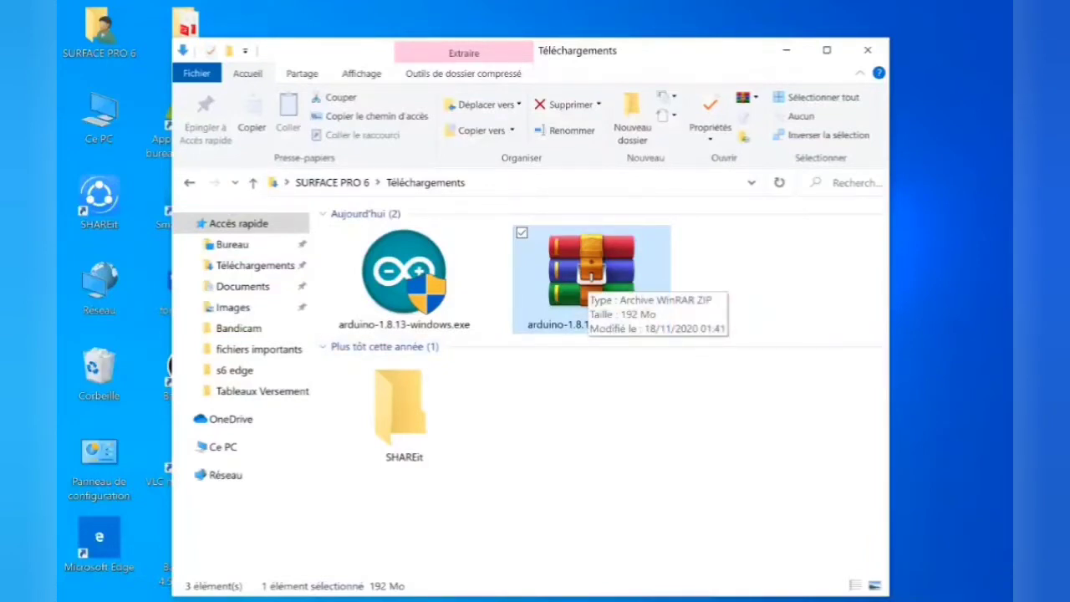
click(786, 50)
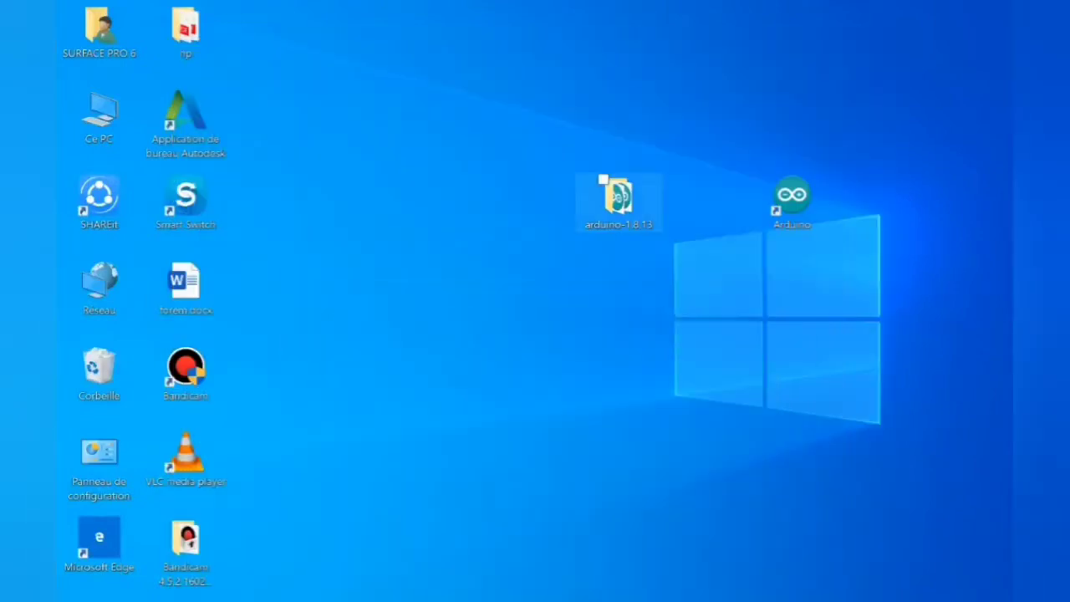
Step: Launch arduino.exe from the arduino-1.8.13 desktop folder, minimize that folder and maximize the new sketch window
double_click(618, 199)
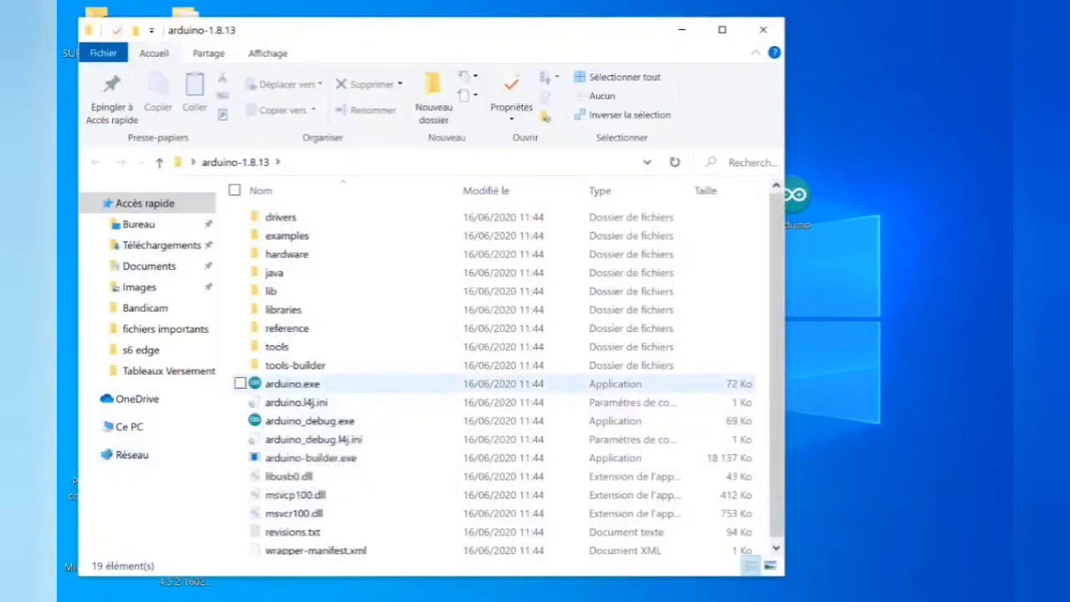
click(284, 384)
double_click(284, 383)
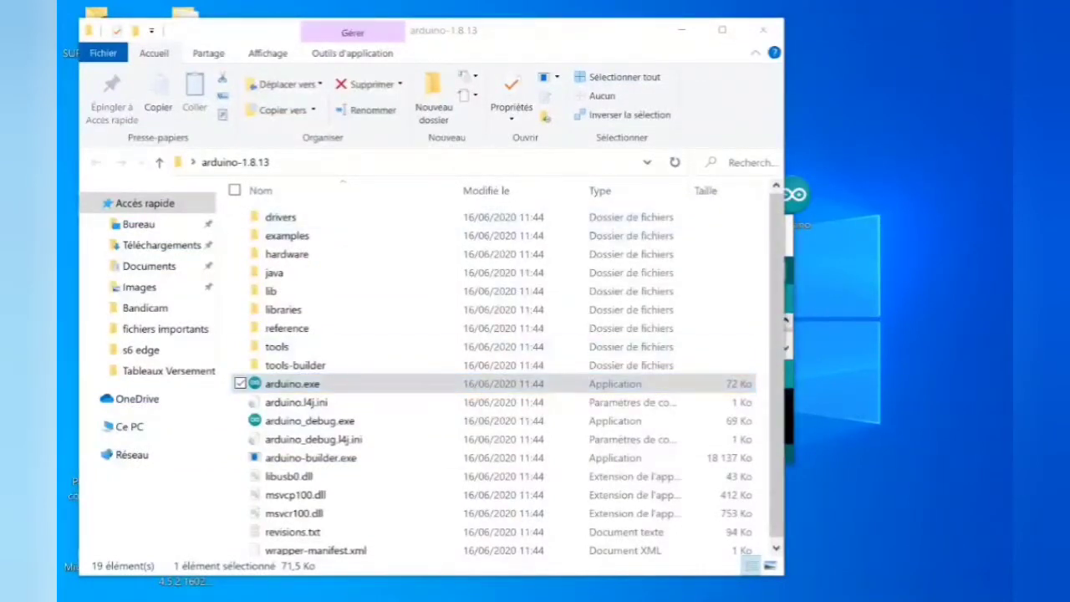
click(681, 30)
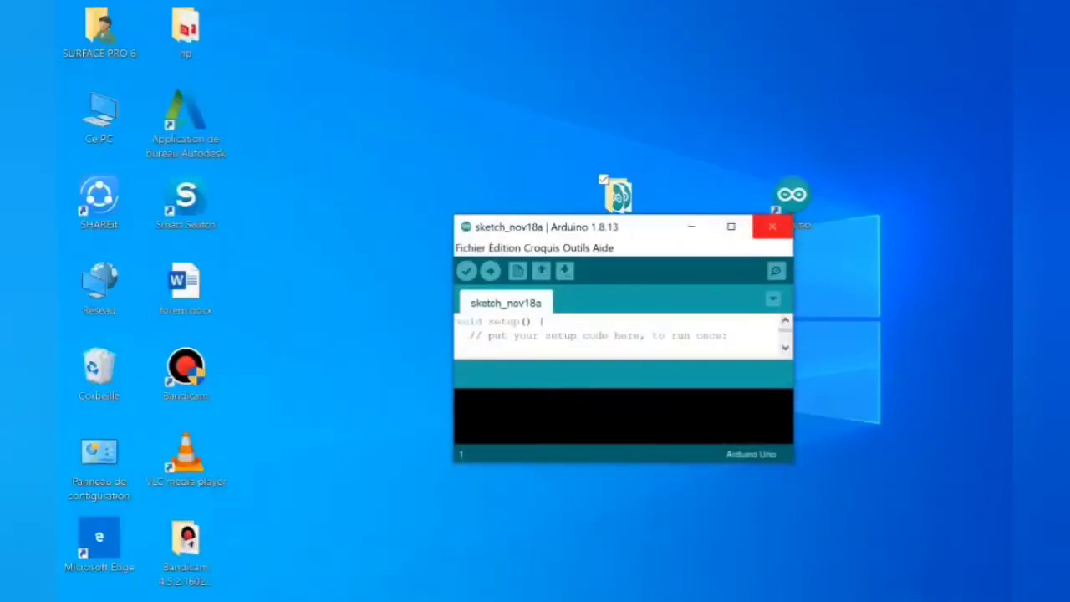
click(728, 225)
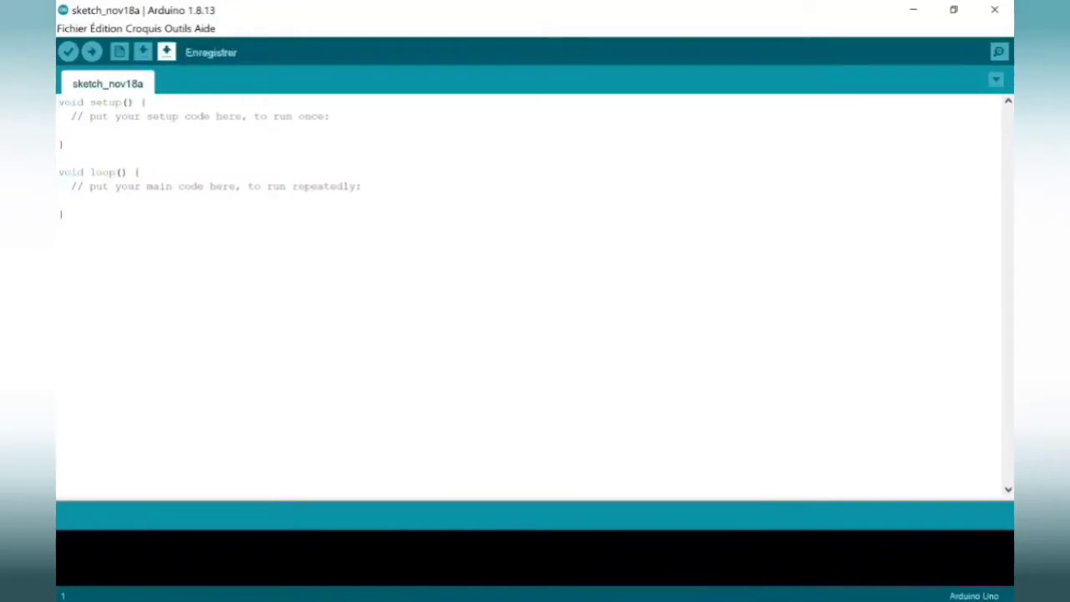
Step: Search the board manager (Gestionnaire de carte) for "node mcu", then close it
click(177, 28)
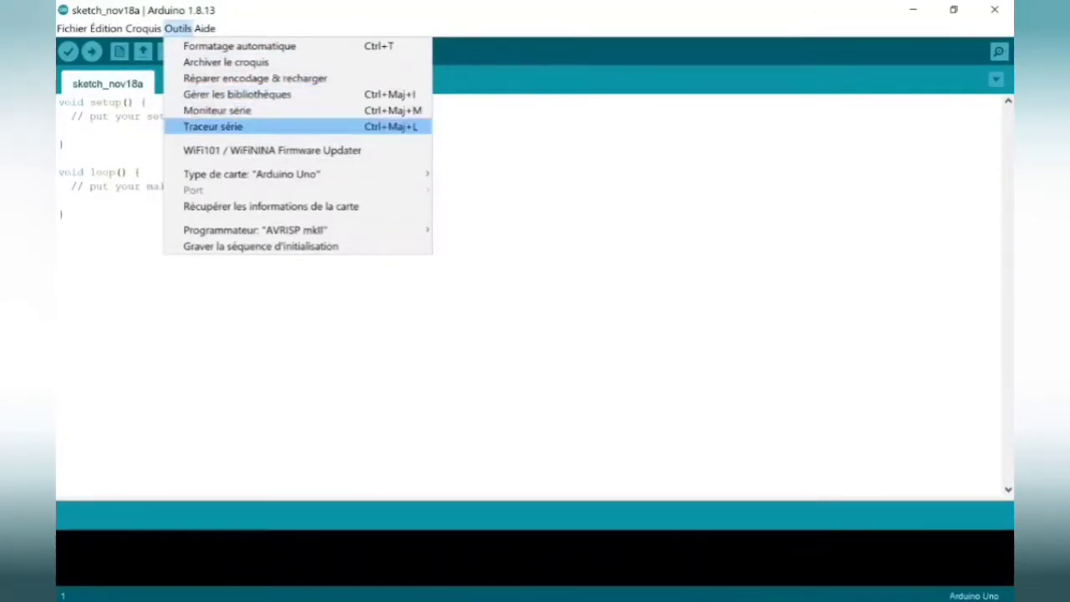
mouse_move(251, 173)
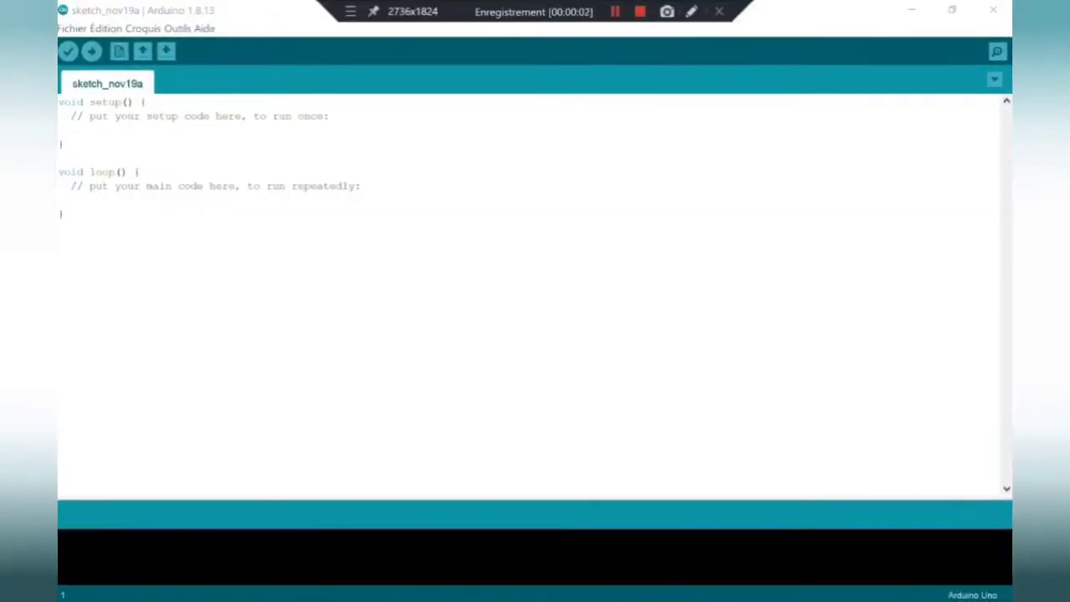
click(303, 64)
key(alt+o)
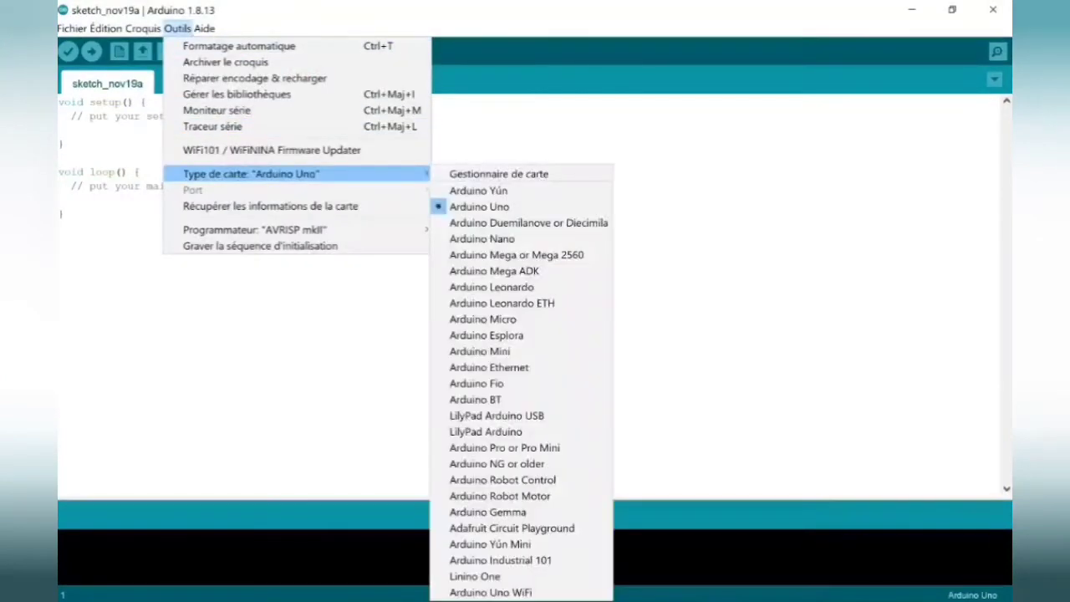
key(Up)
key(Right)
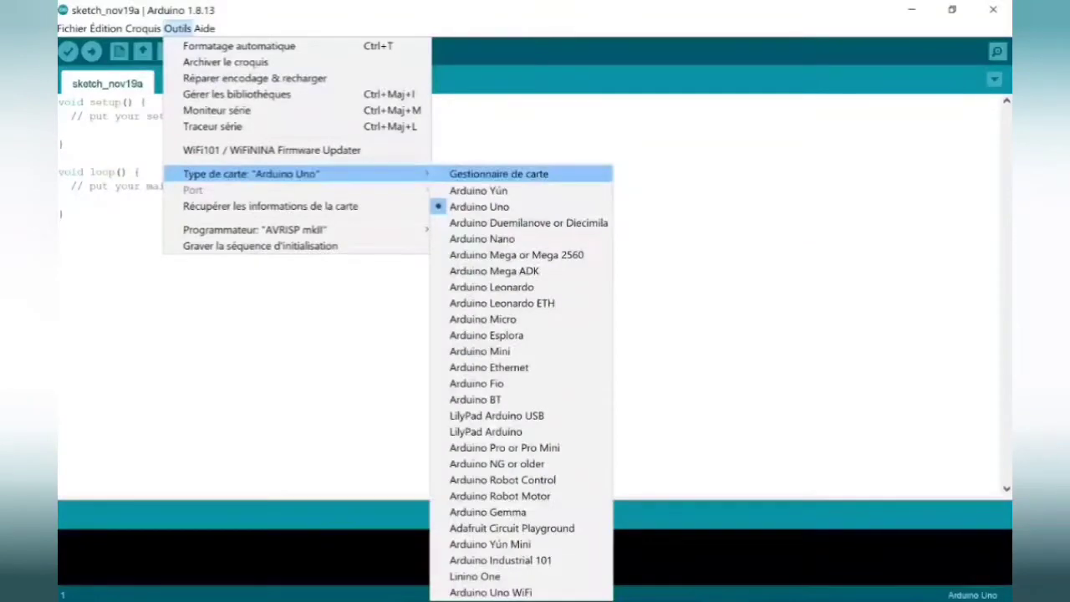
click(876, 350)
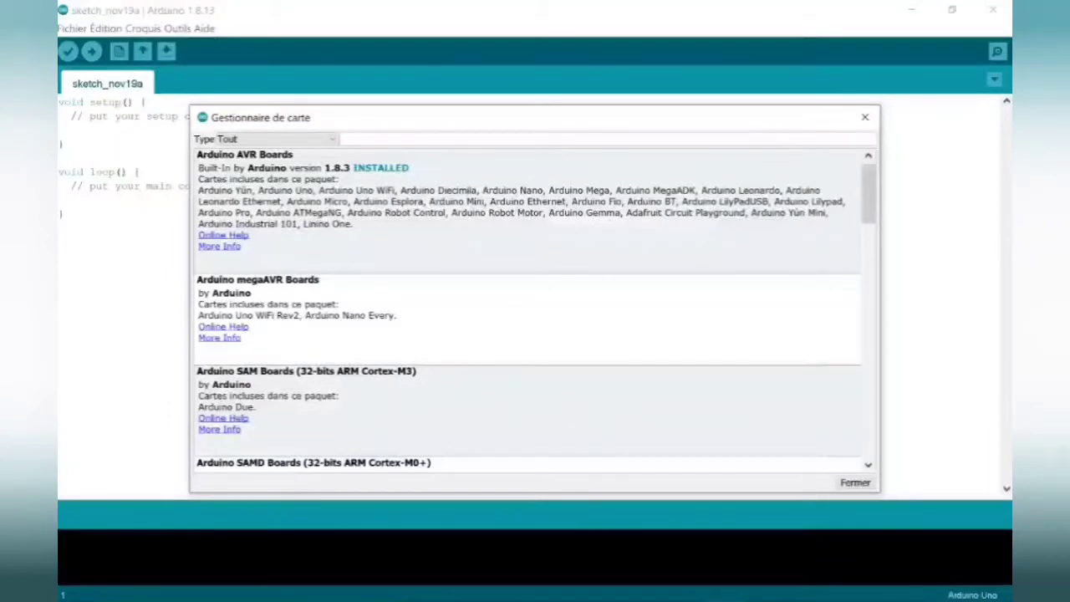
text(node mc)
key(BackSpace)
key(BackSpace)
key(BackSpace)
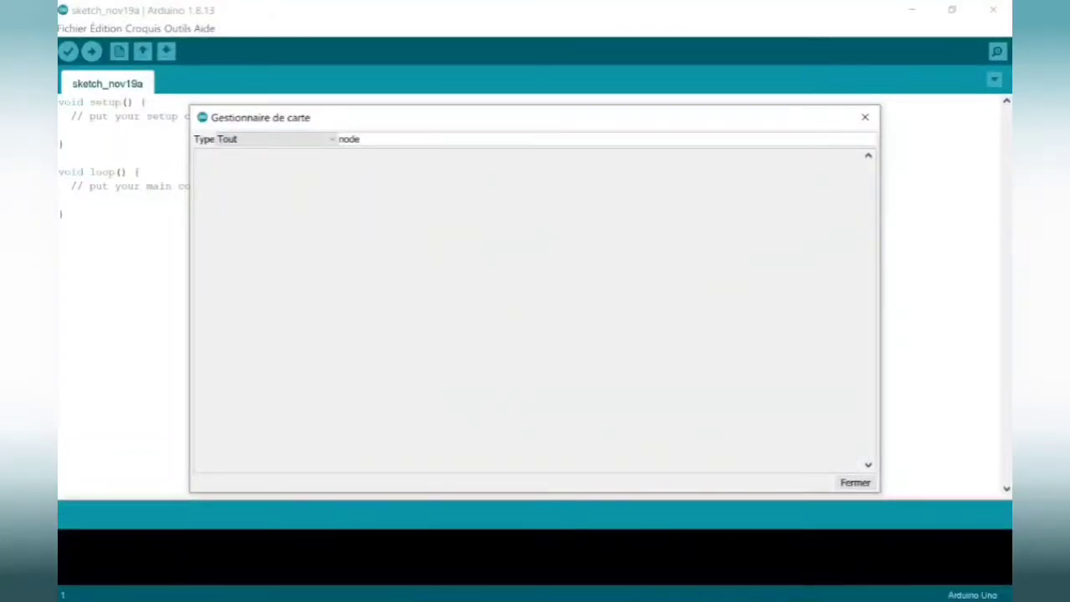
text(mcu)
click(854, 482)
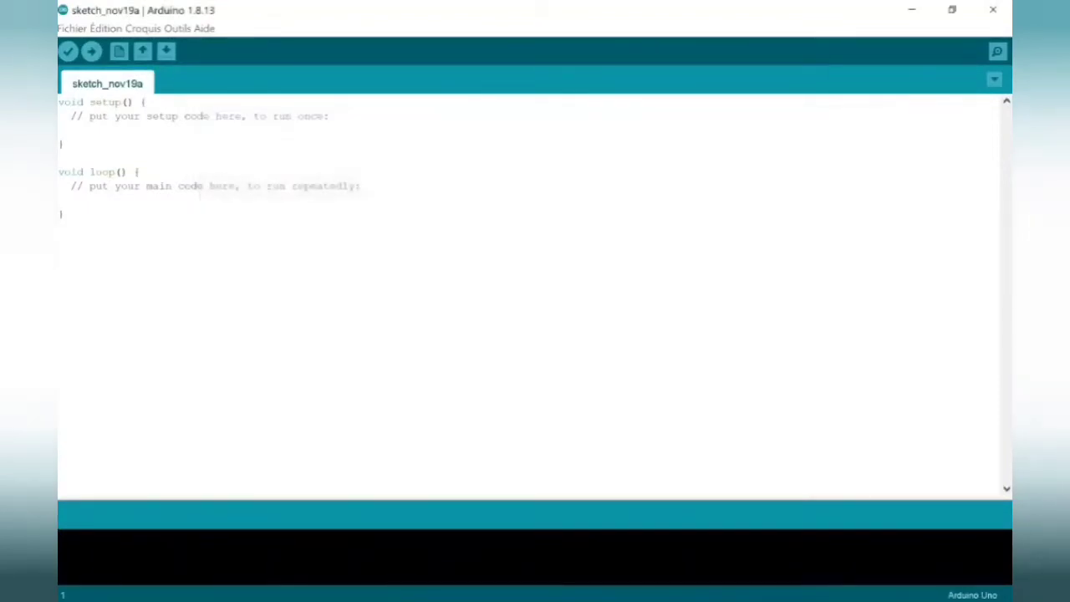
click(71, 28)
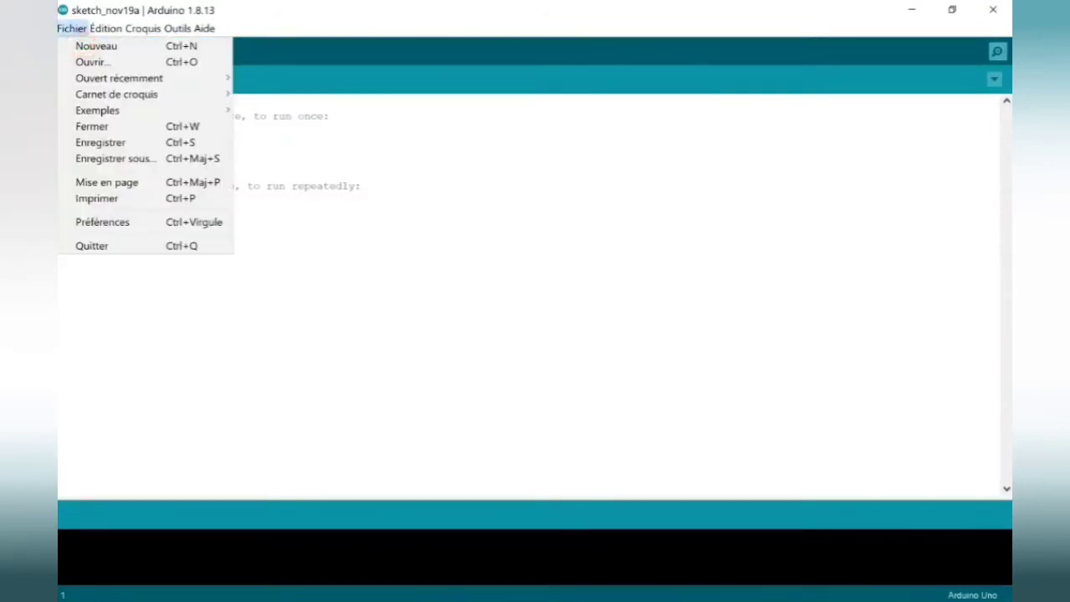
click(102, 221)
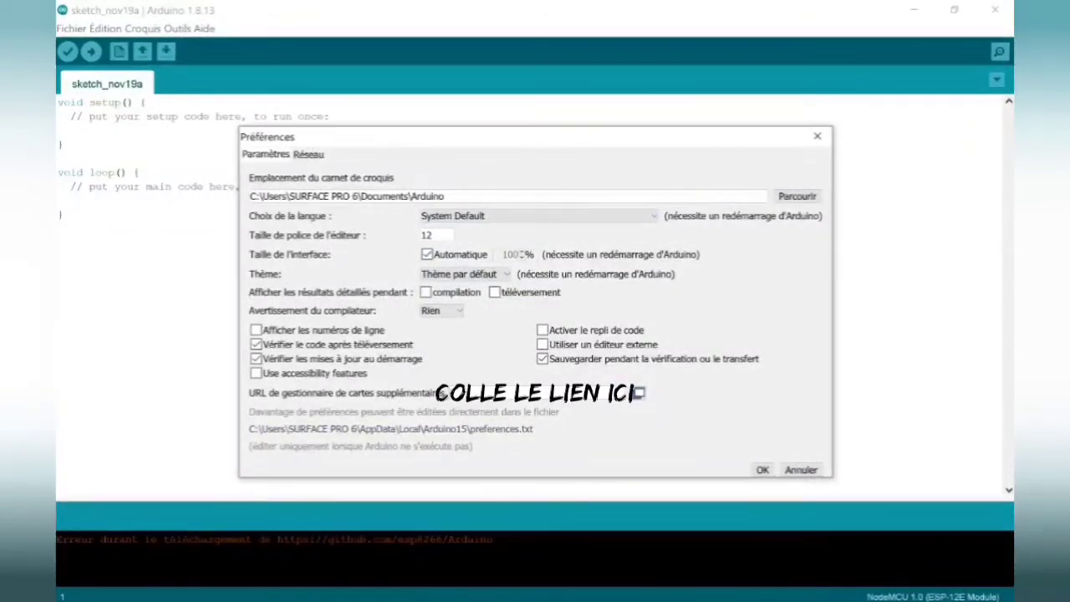
text(http://arduino.esp8266.com/stable/package_esp8266com_index.json)
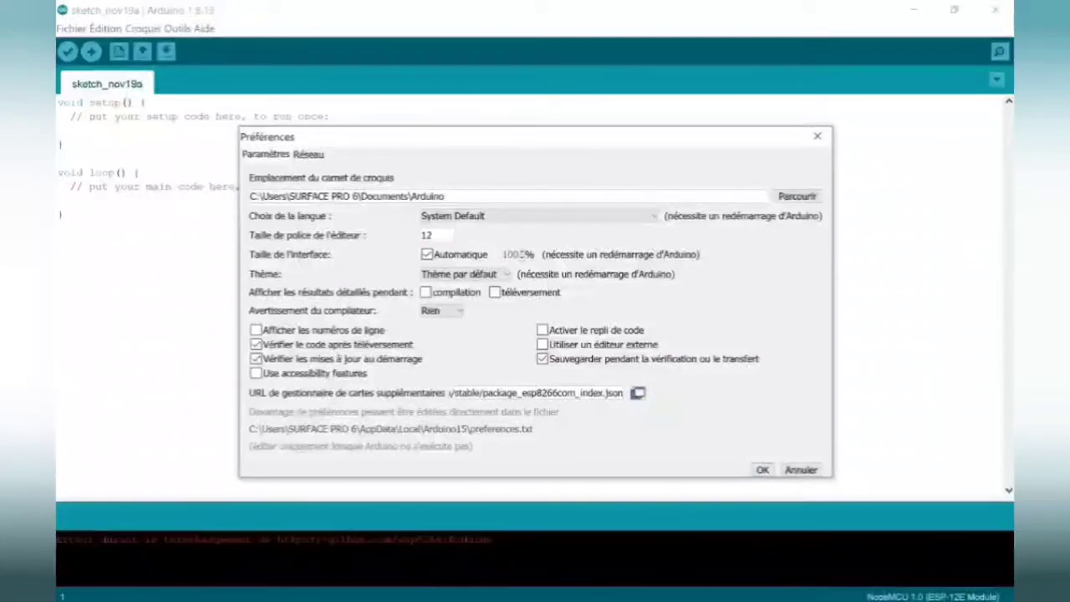
click(762, 470)
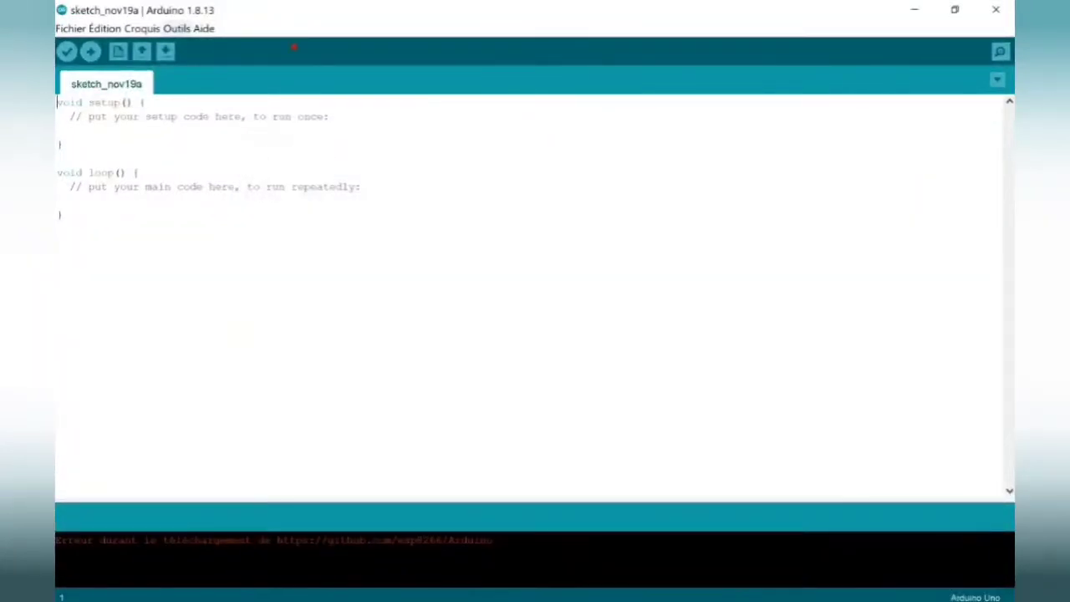
Step: Find the esp8266 package in the board manager with "node mcu", install version 2.7.4 and close the manager
click(177, 28)
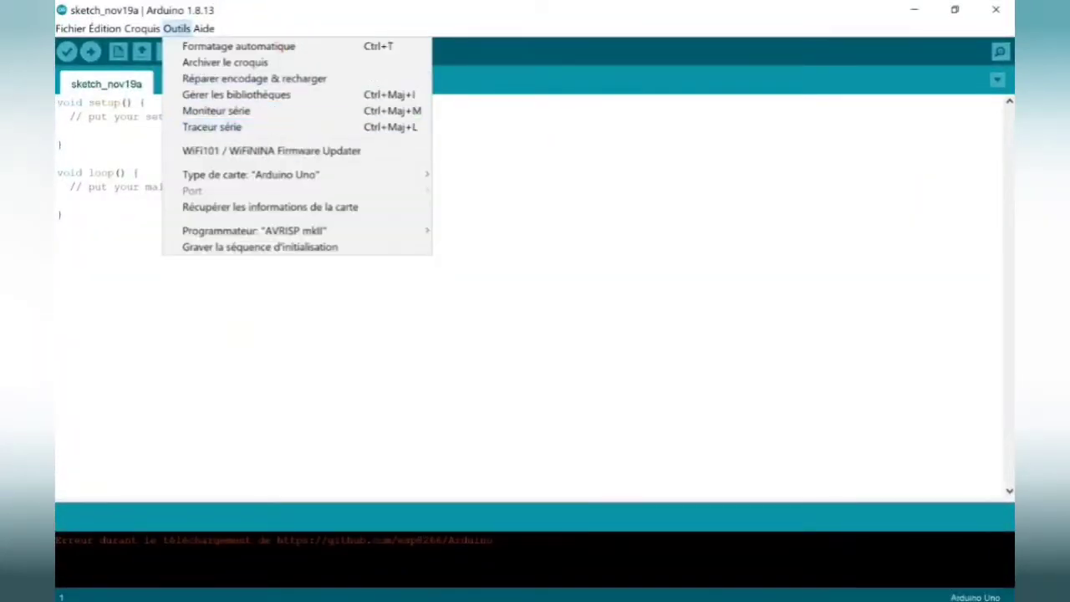
click(518, 172)
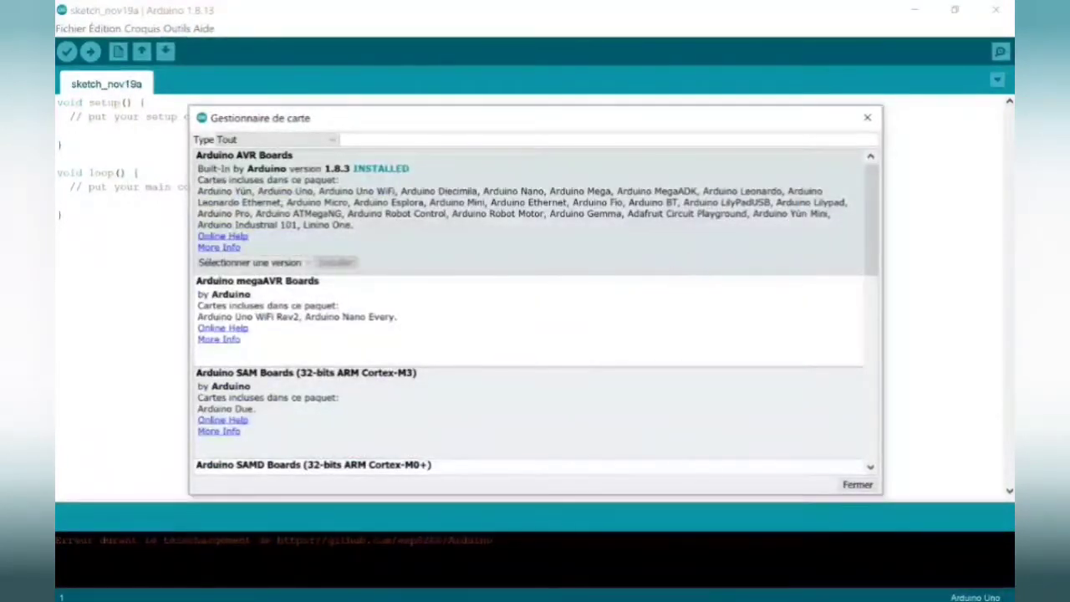
text(node)
text( mcu)
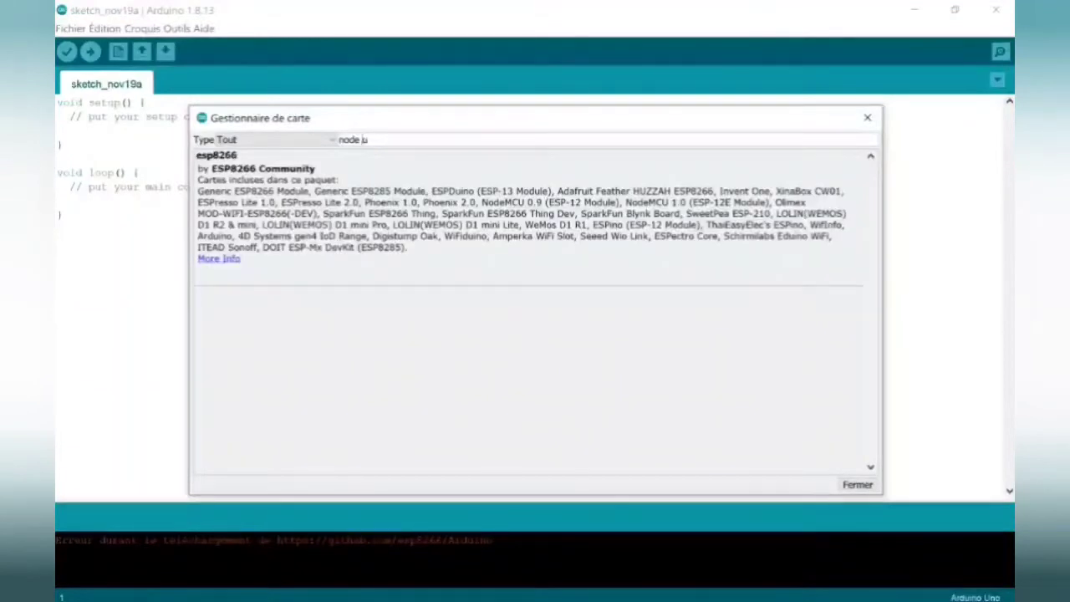
text(cu)
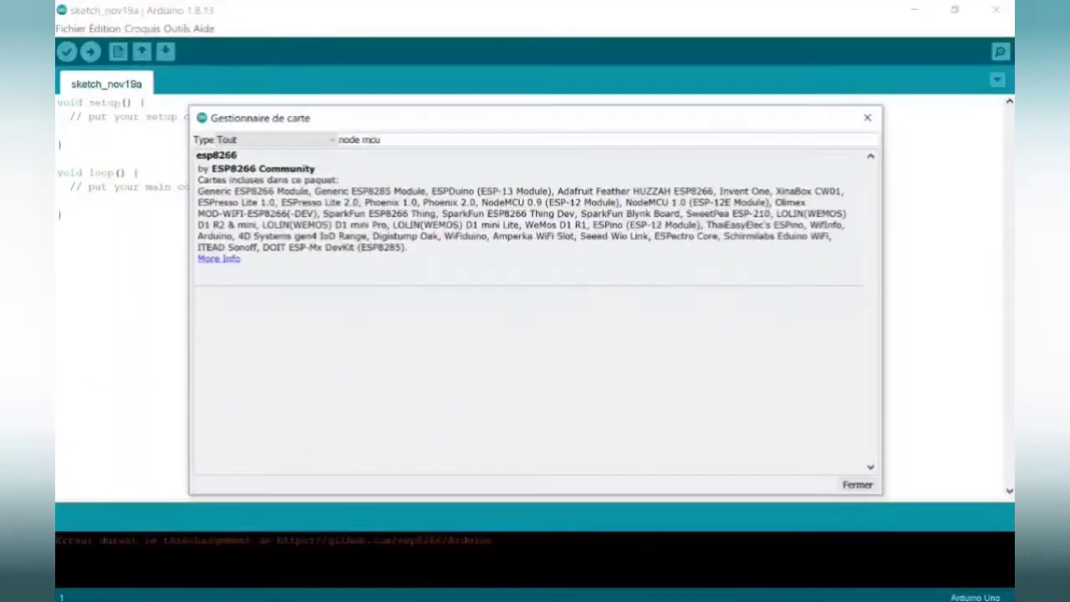
click(520, 417)
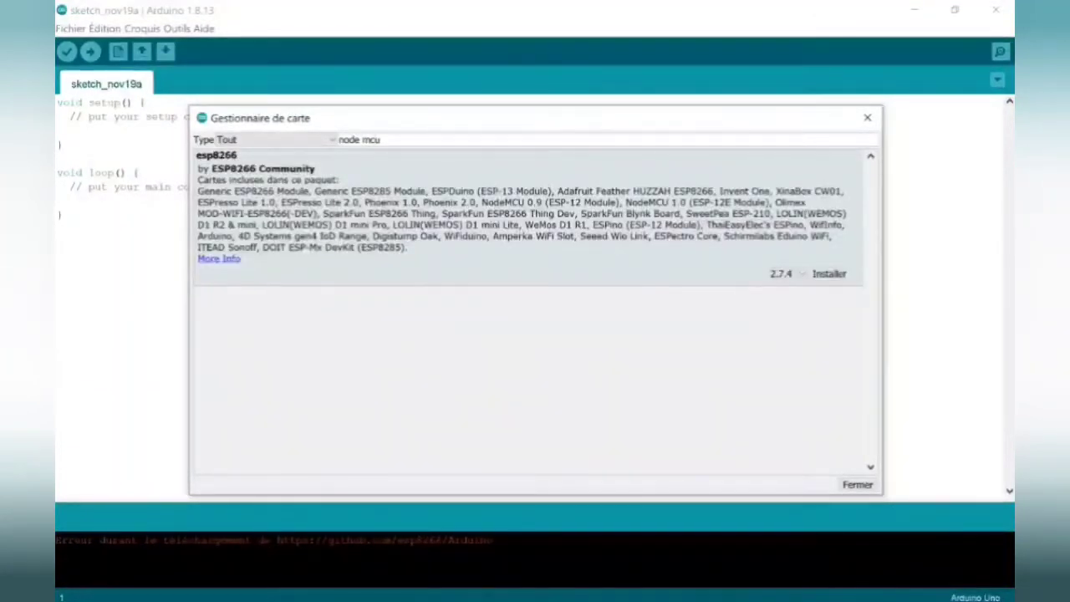
click(829, 274)
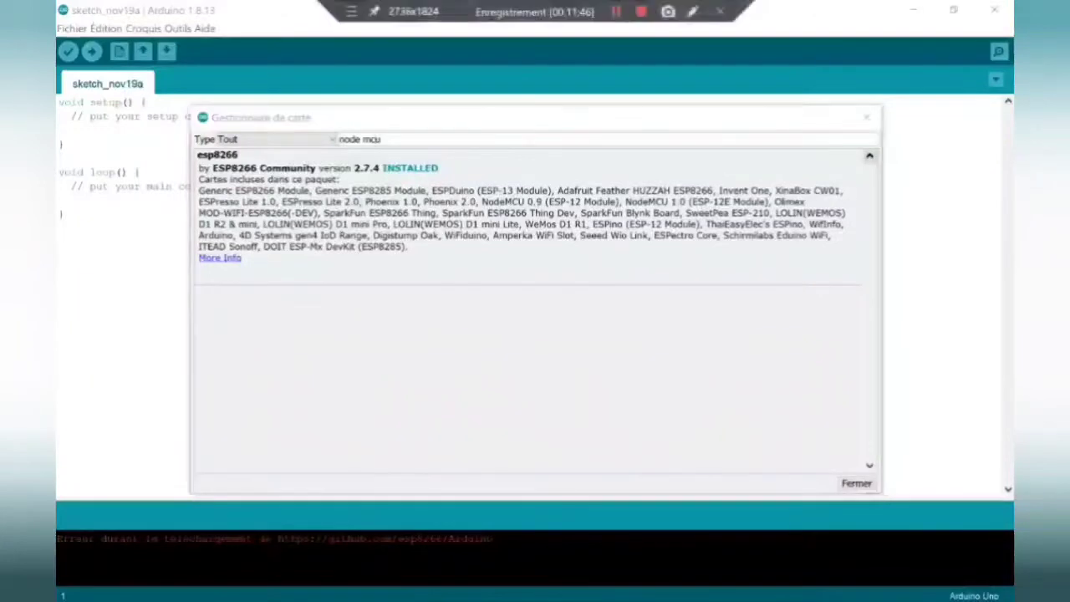
click(528, 219)
click(856, 483)
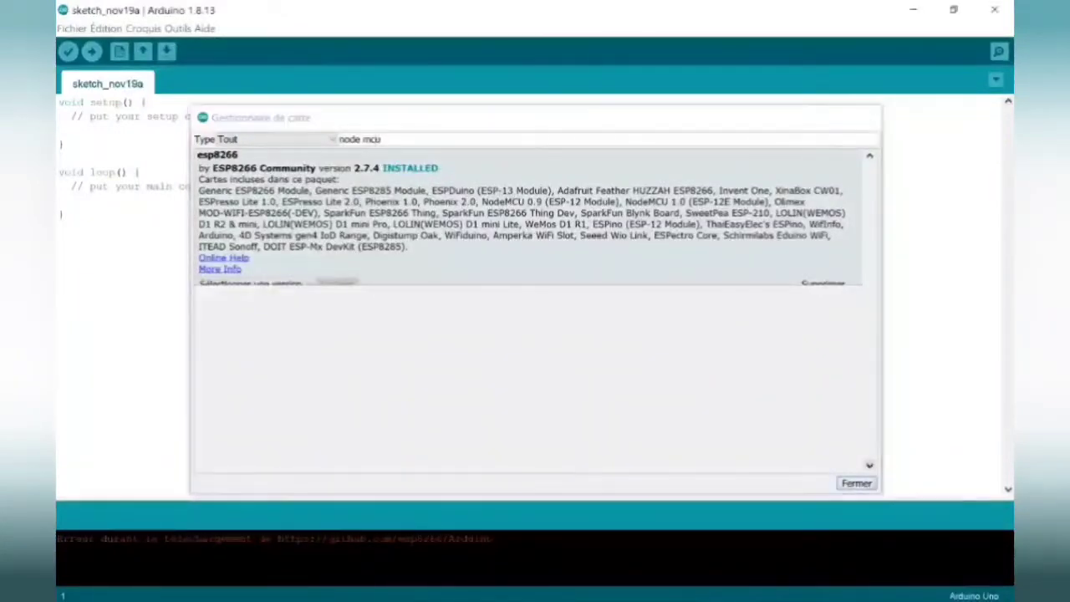
Step: Set the board type to NodeMCU 1.0 (ESP-12E Module) from the ESP8266 Boards (2.7.4) group
click(177, 29)
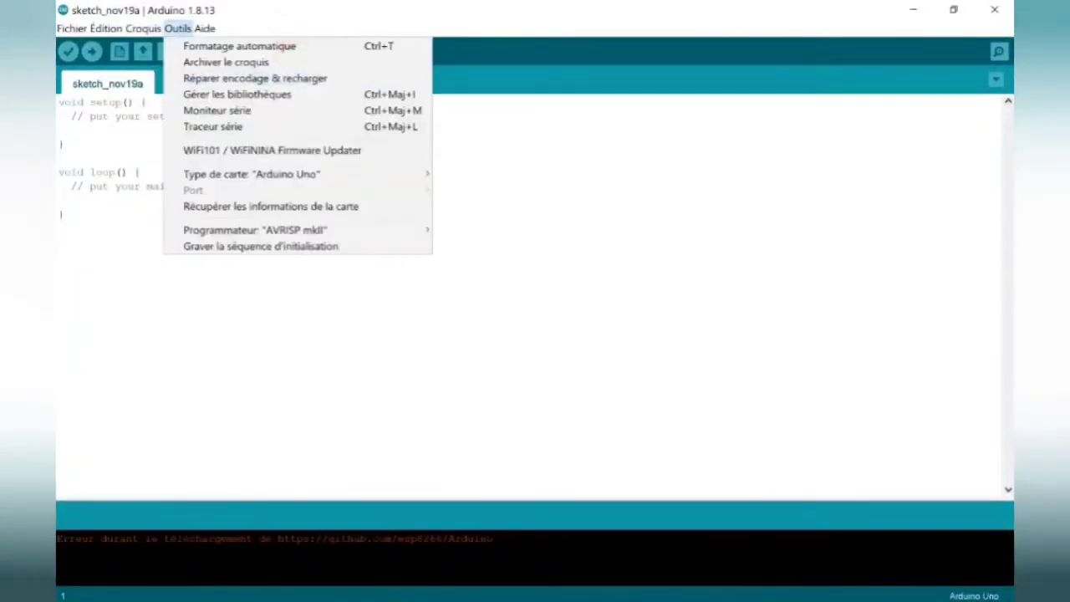
mouse_move(251, 174)
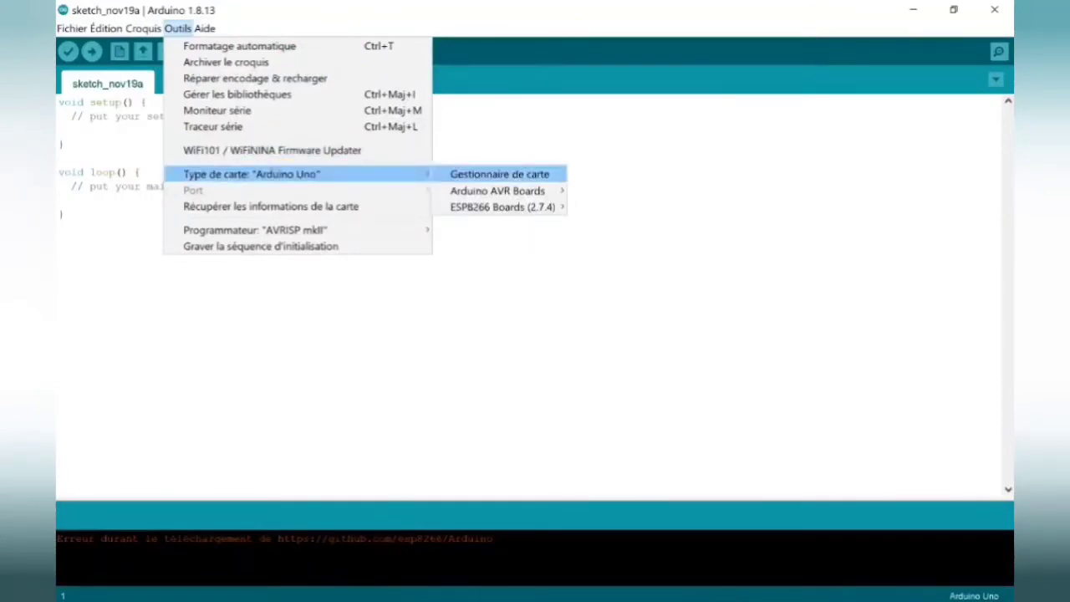
mouse_move(502, 207)
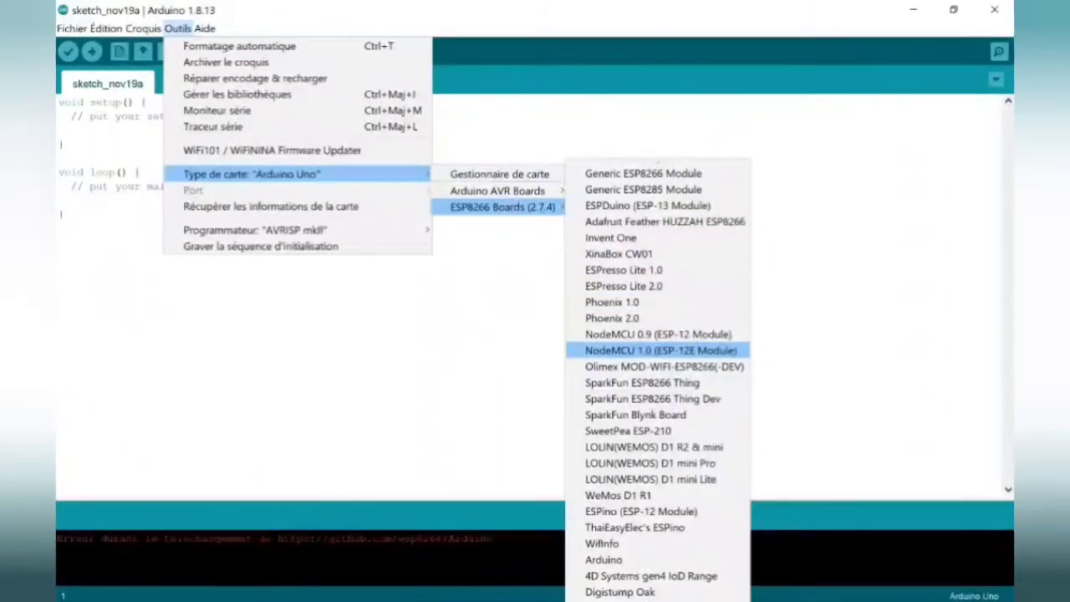
click(661, 351)
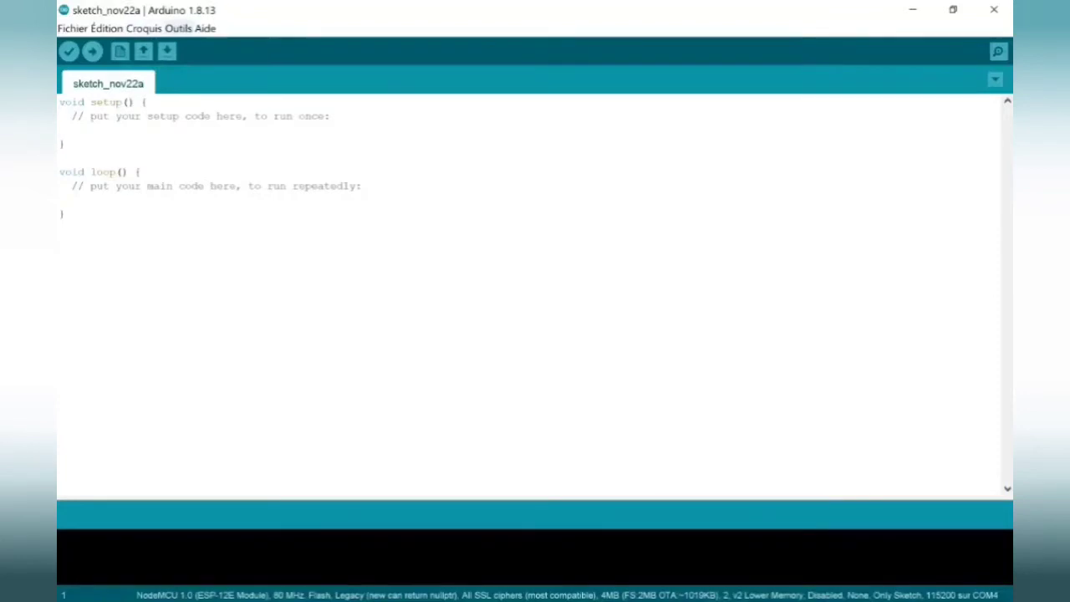
Step: Select COM4 as the serial port for the NodeMCU board
click(178, 28)
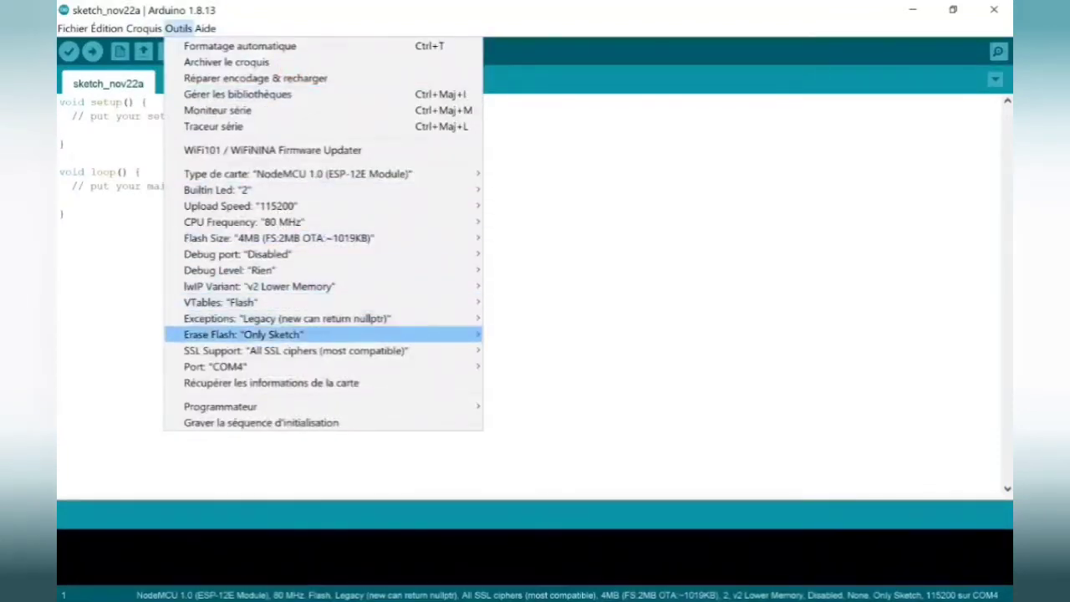
mouse_move(368, 366)
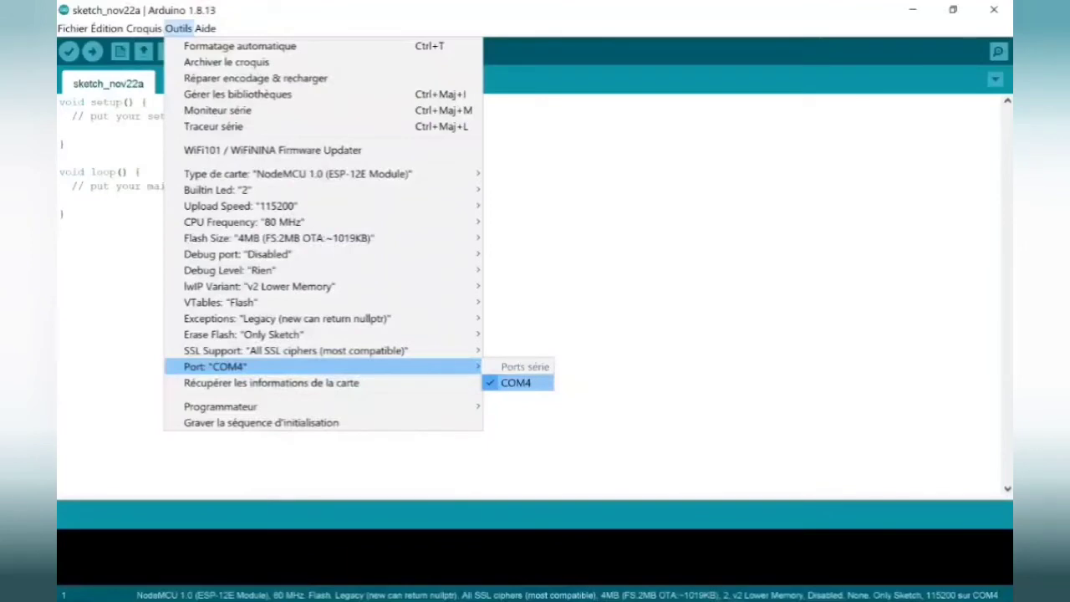
click(516, 382)
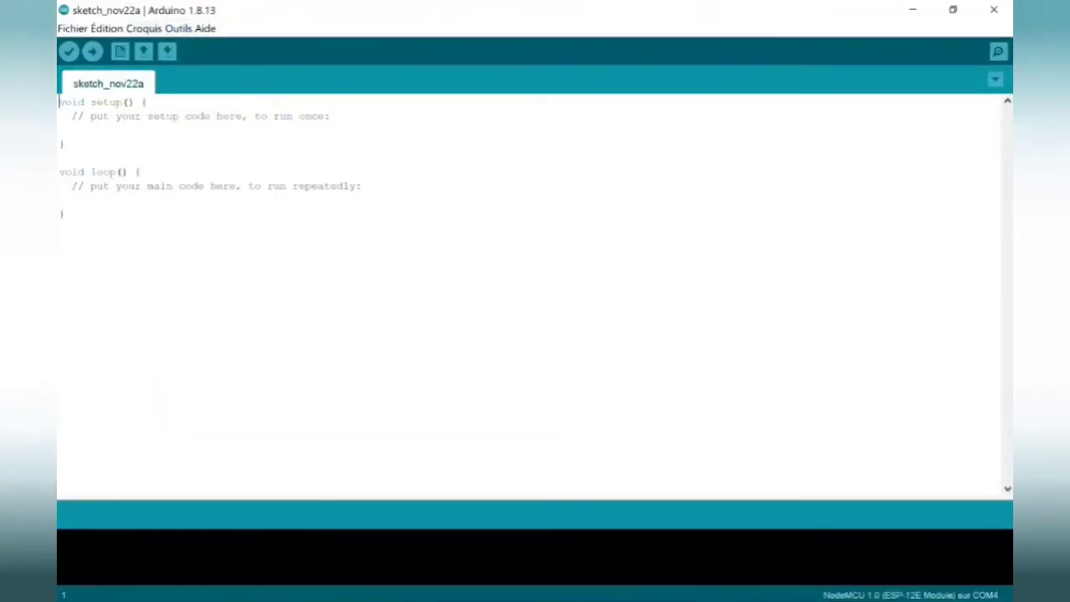
Step: Open the Blink example from the built-in 01.Basics examples and show its window full screen
click(72, 28)
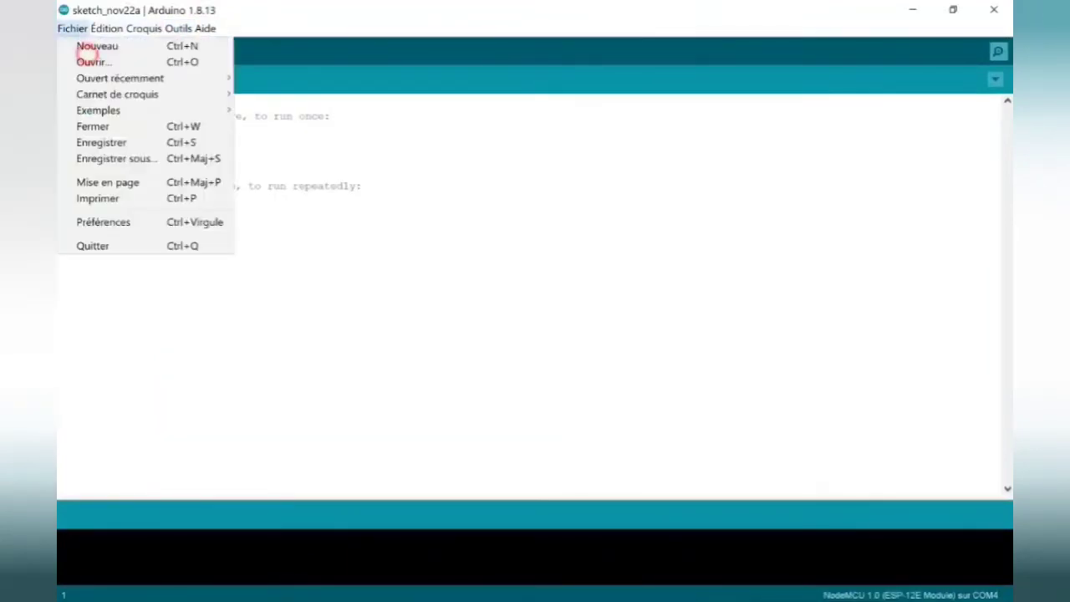
mouse_move(98, 111)
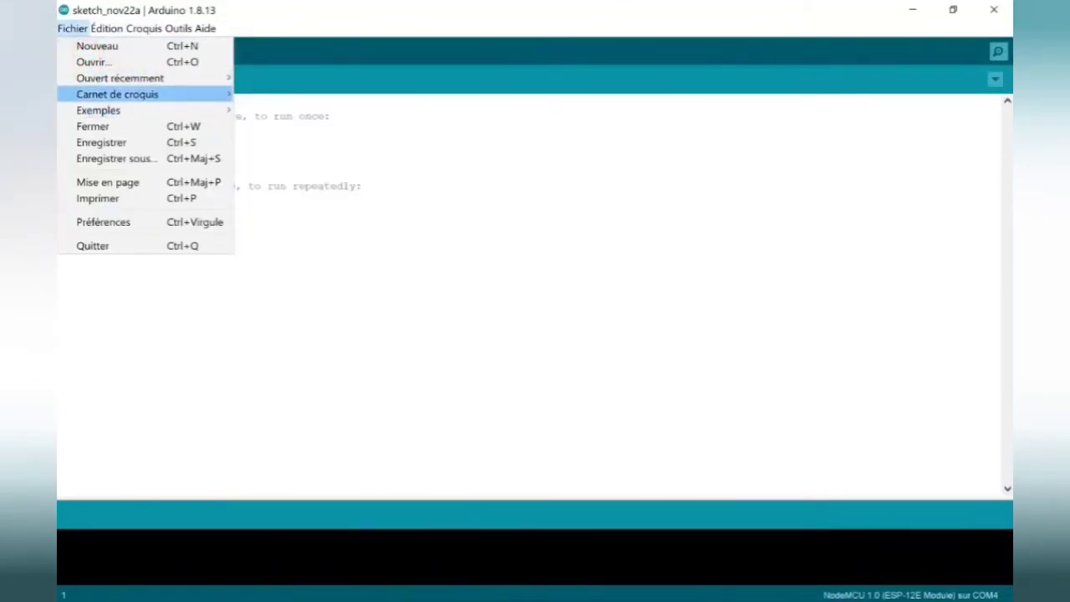
mouse_move(273, 148)
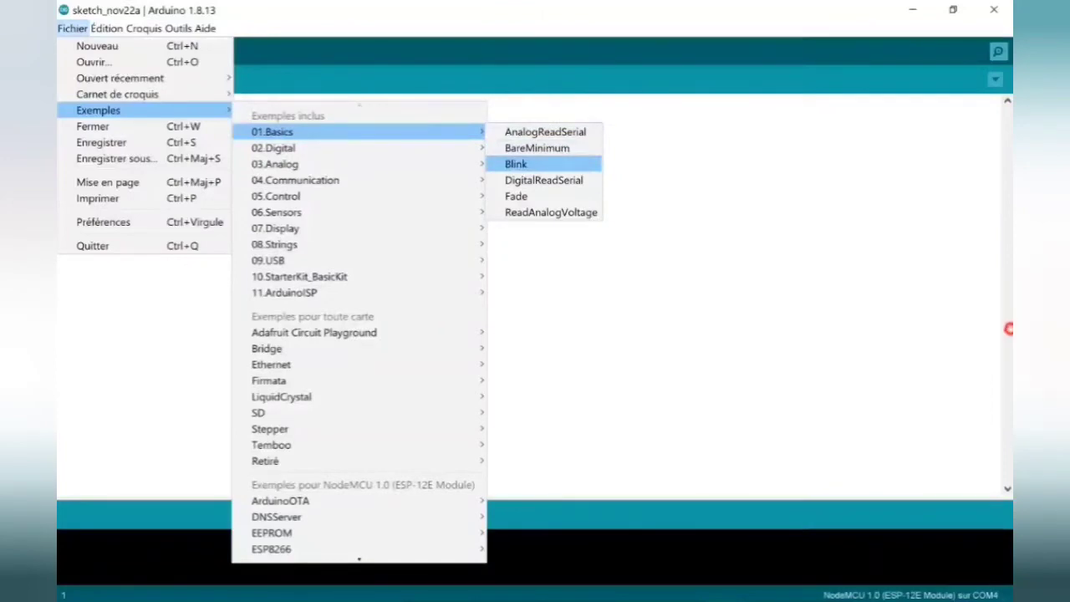
click(516, 164)
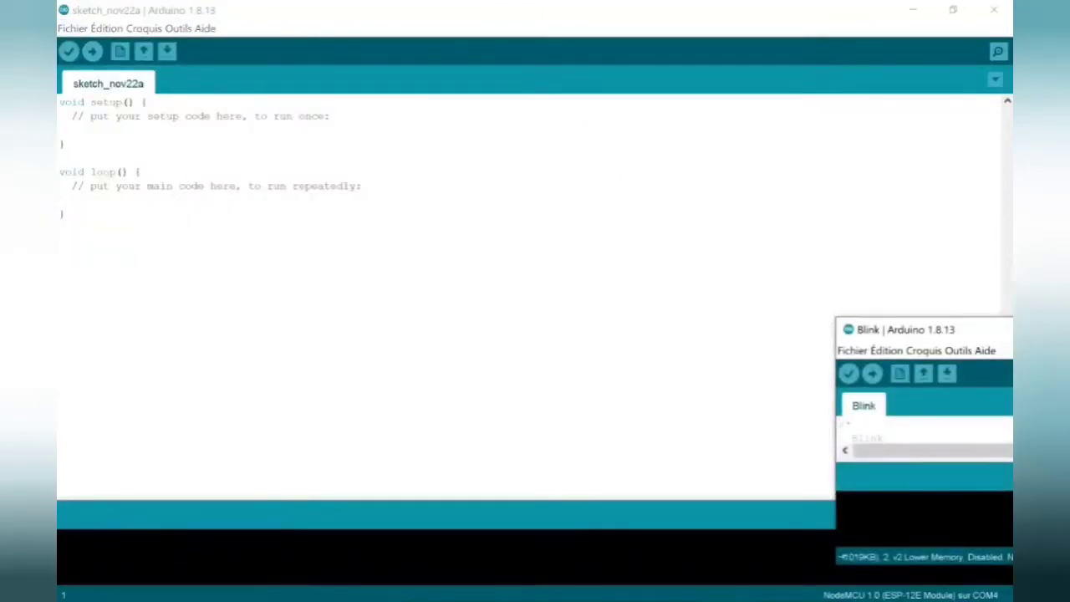
click(580, 144)
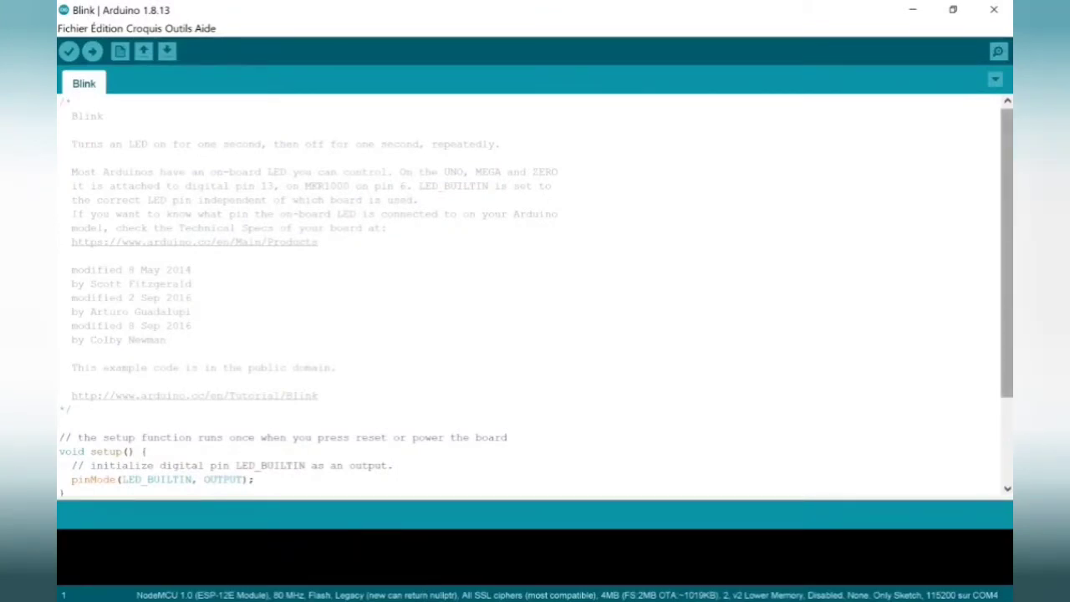
Step: Replace LED_BUILTIN with pin number 2 in the pinMode call of setup and both digitalWrite calls of loop
scroll(1006, 250, down, 3)
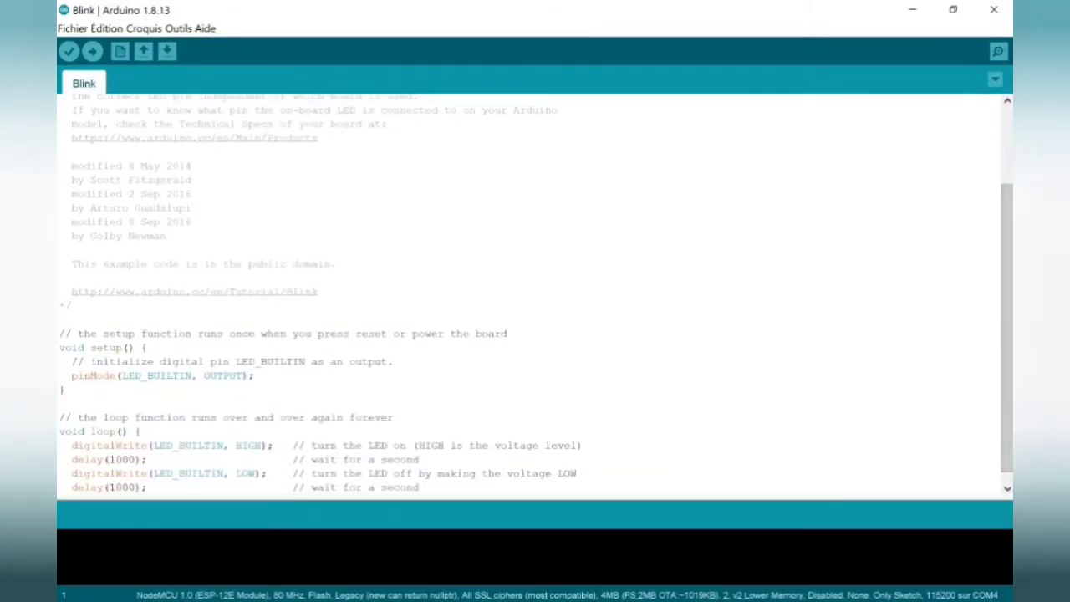
drag(192, 376, 122, 376)
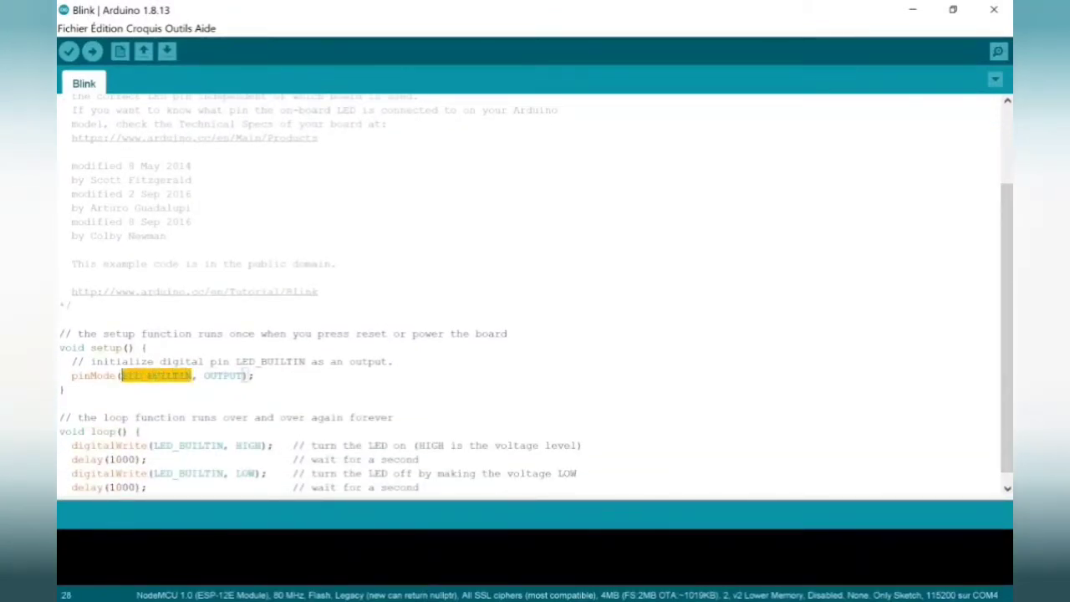
text(2)
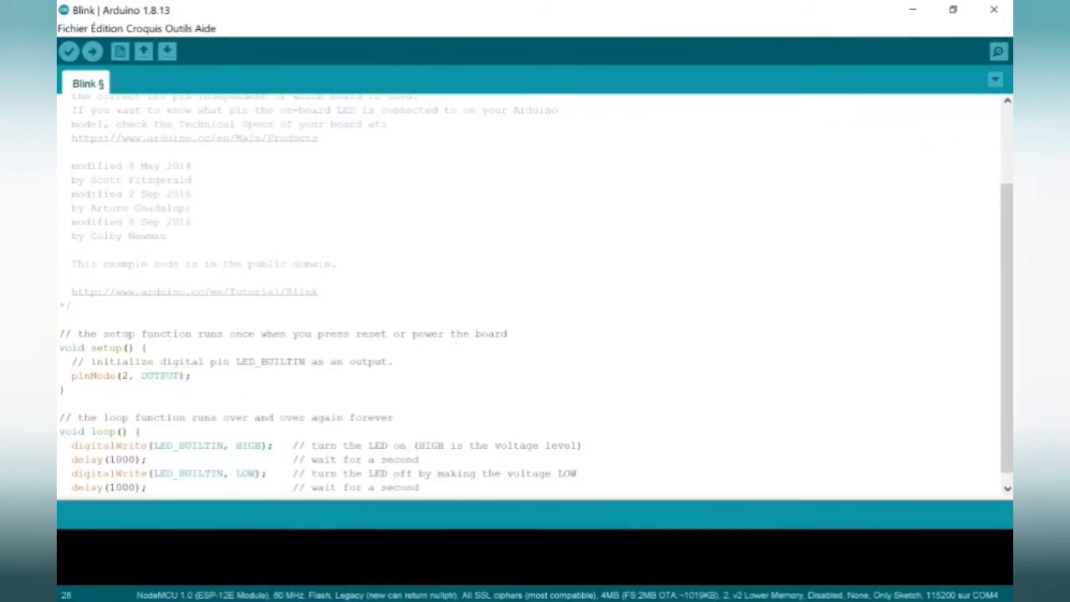
drag(224, 445, 152, 444)
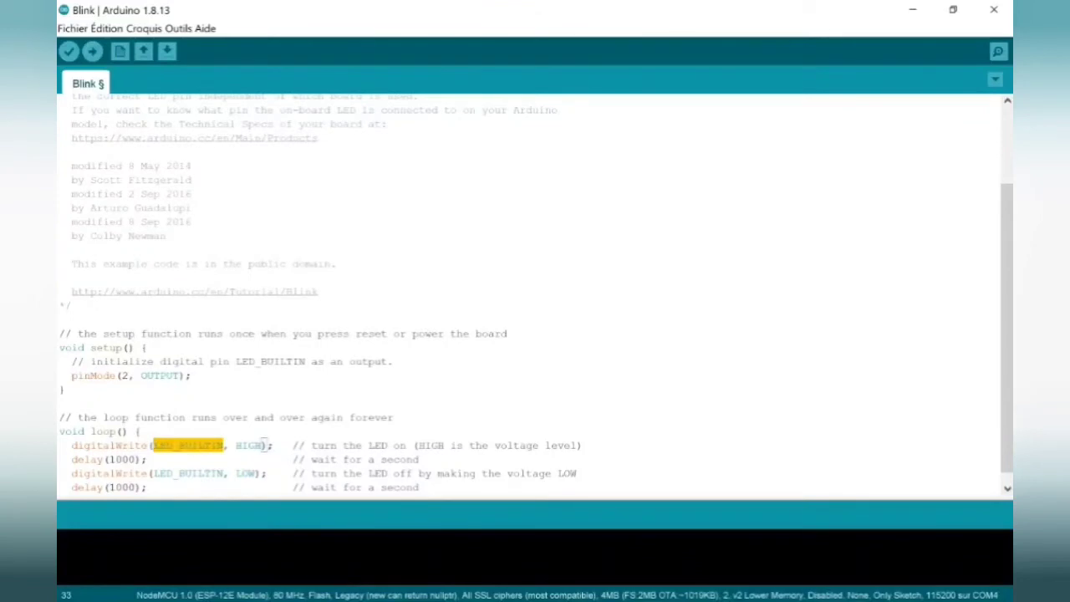
text(2)
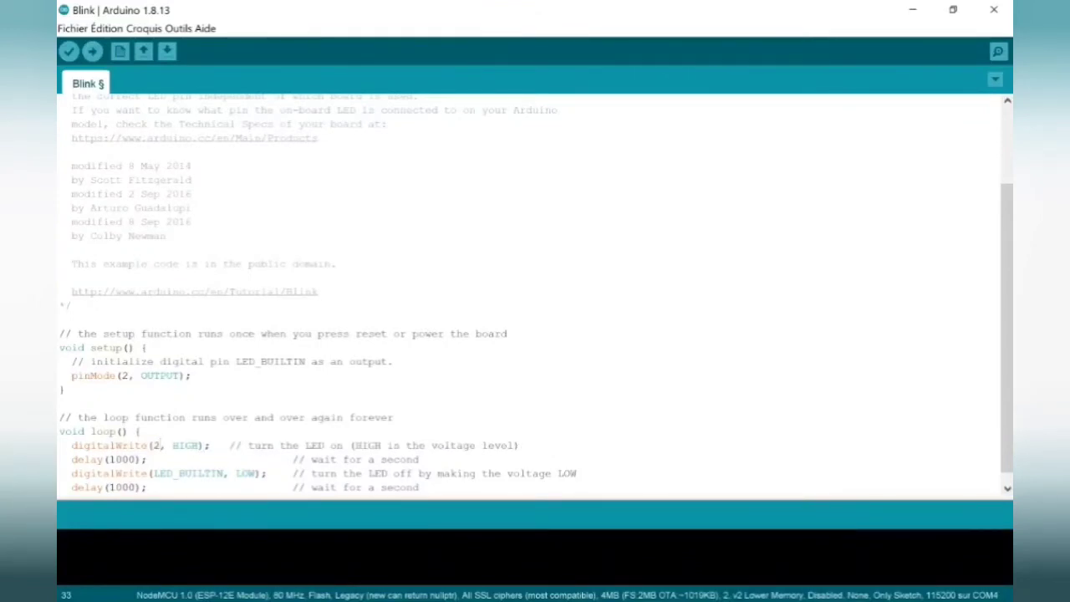
drag(224, 473, 152, 473)
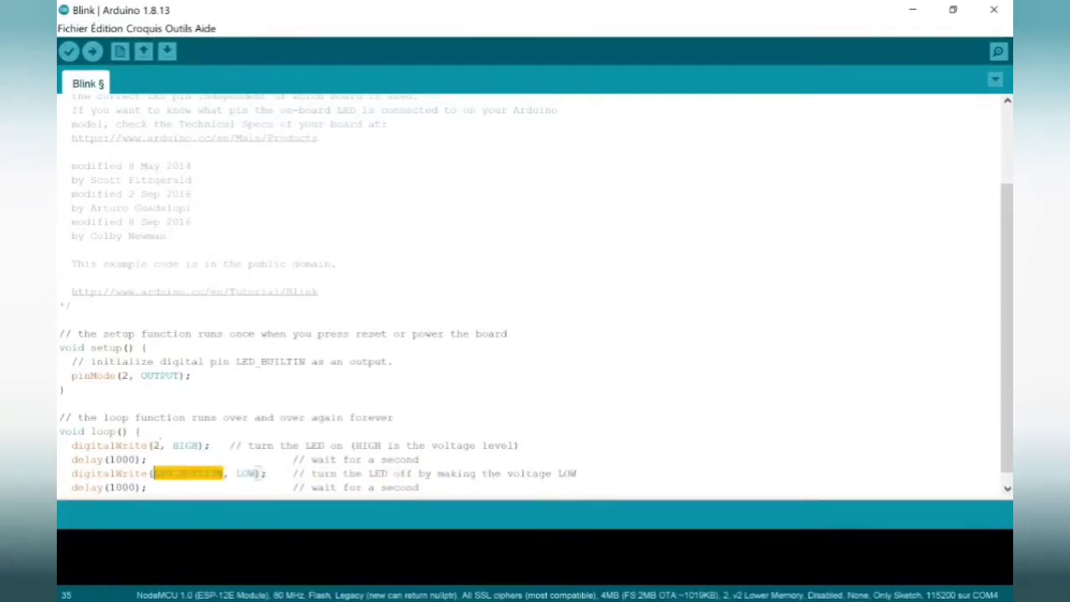
text(2)
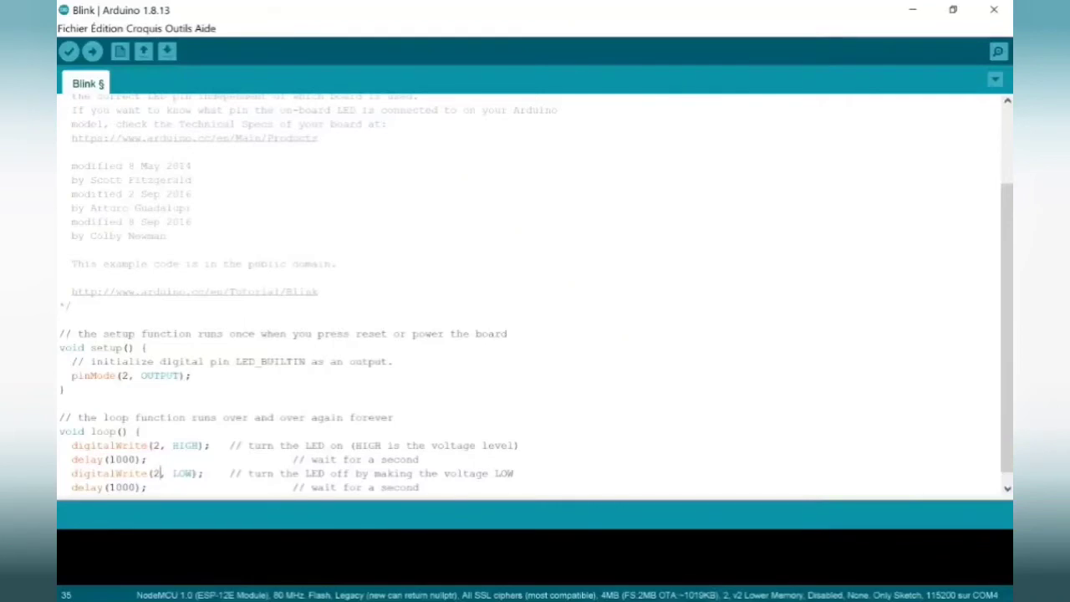
Step: Compile the edited Blink sketch and upload it to the NodeMCU board
scroll(1007, 334, down, 1)
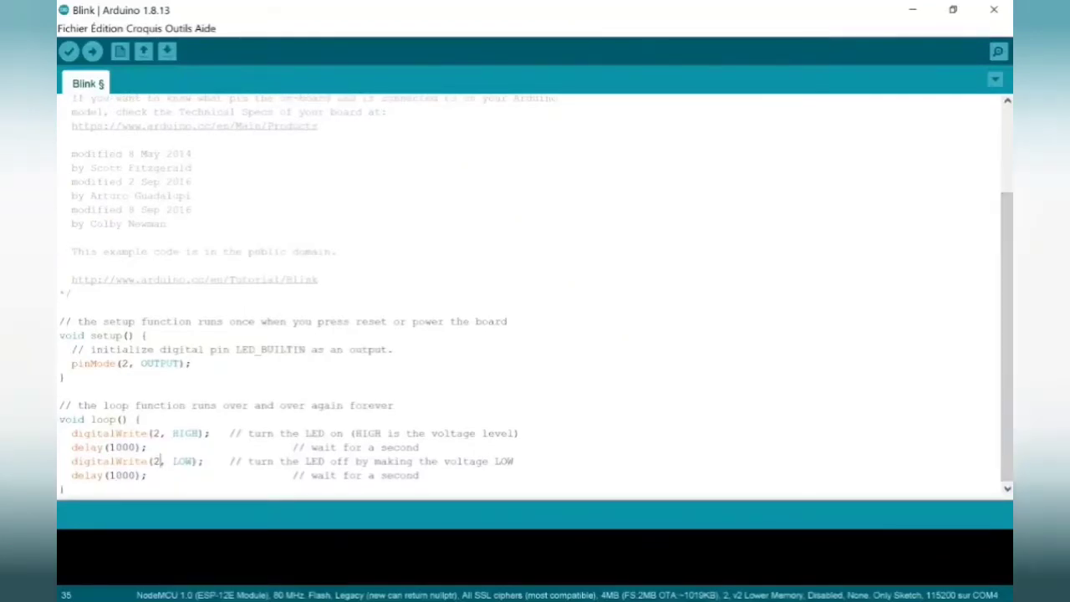
click(92, 51)
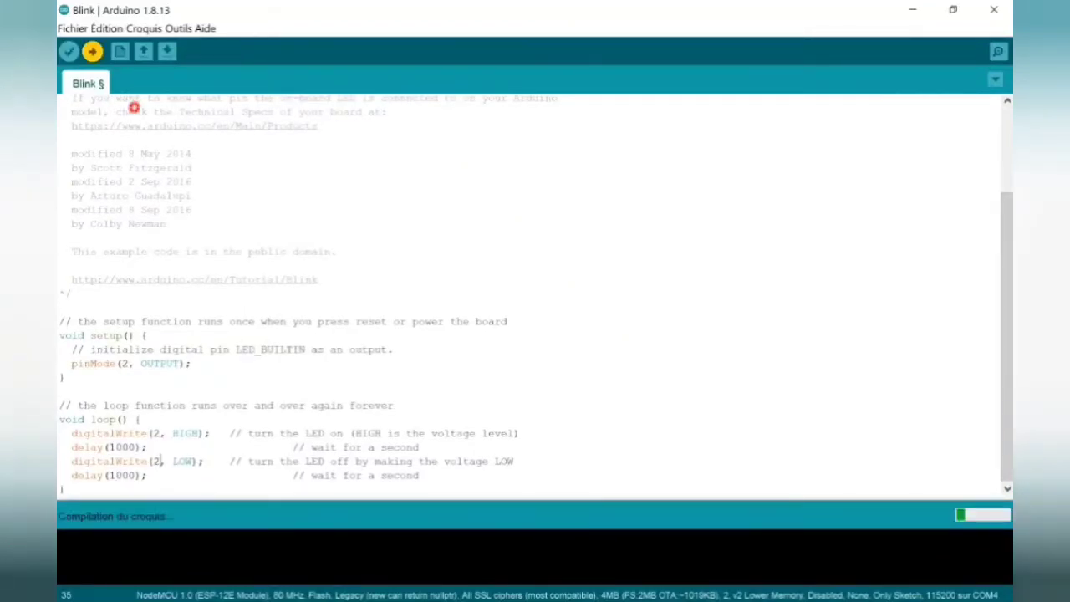